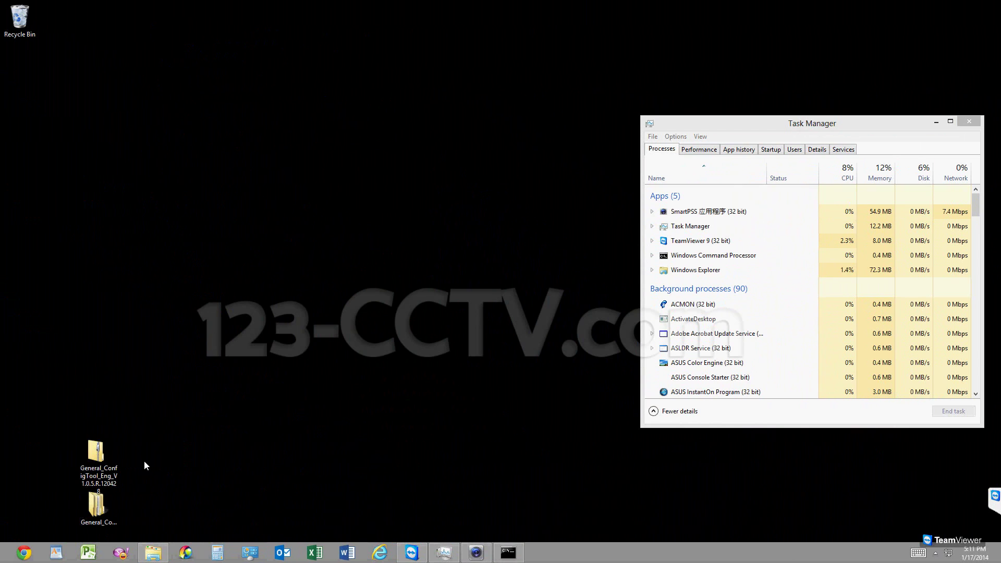
Launch ConfigTool.exe from the General_ConfigTool_Eng_V1.0.5.R.120428 folder on the desktop.
{"action": "left_click", "coordinate": [96, 503]}
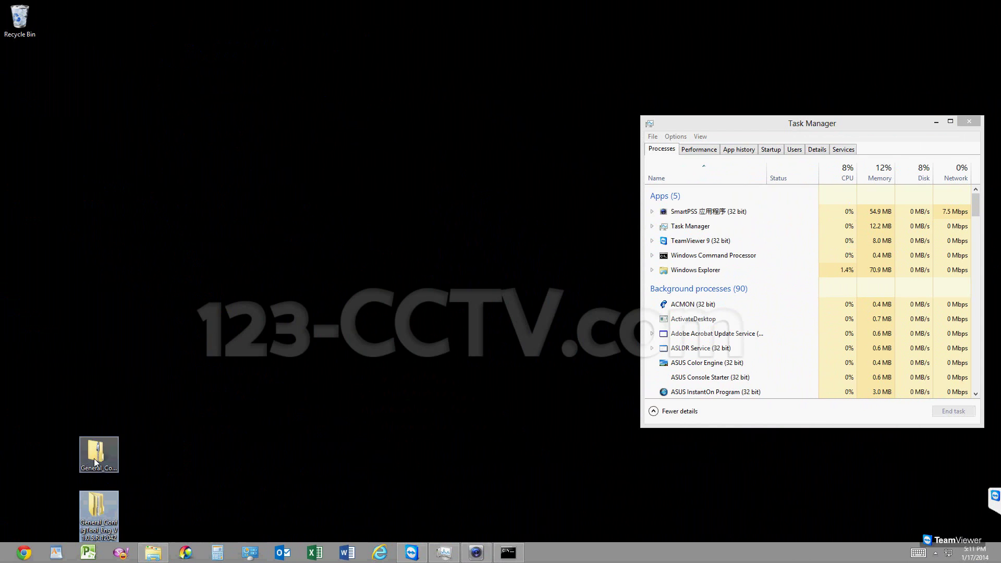
{"action": "double_click", "coordinate": [102, 508]}
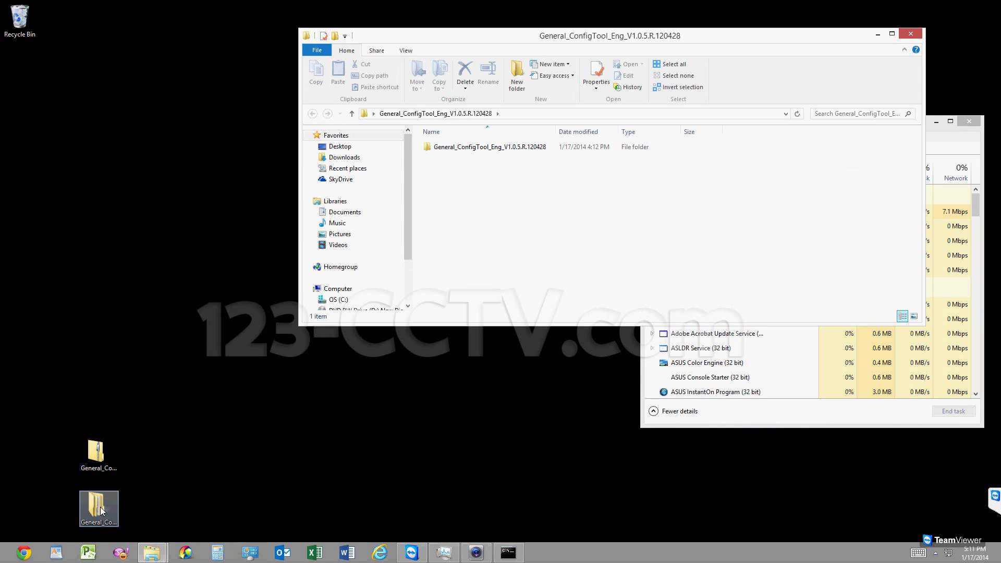
{"action": "double_click", "coordinate": [521, 146]}
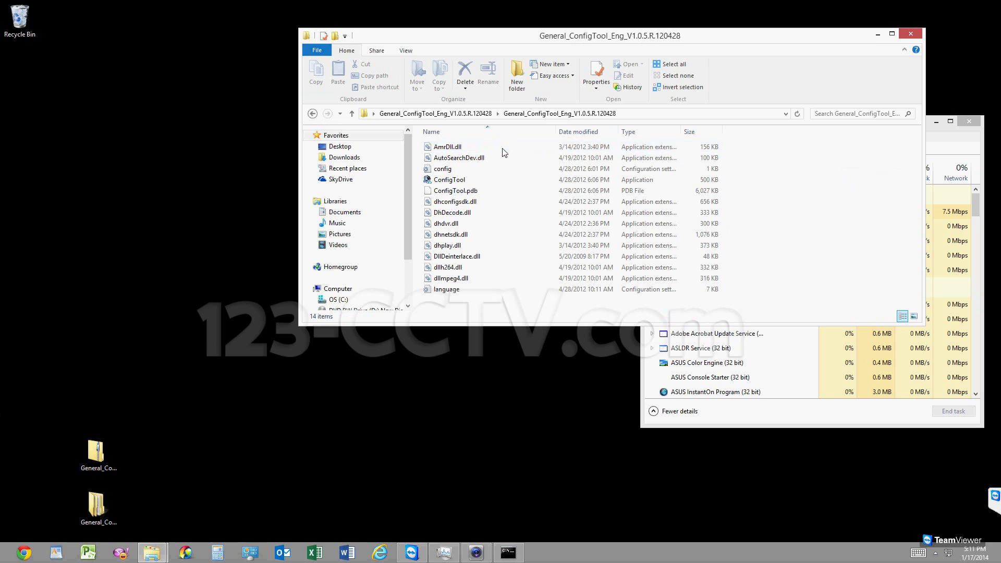
{"action": "double_click", "coordinate": [438, 180]}
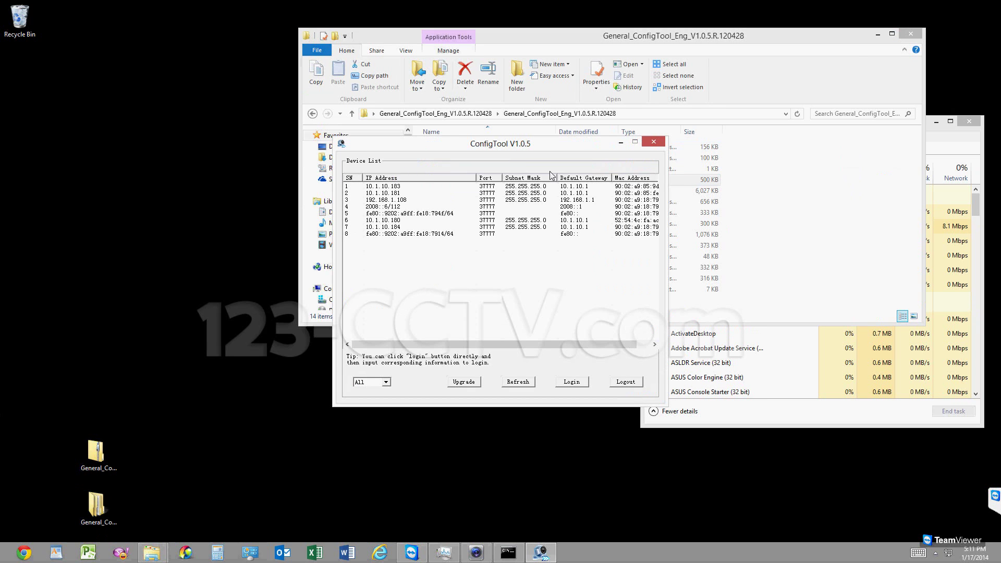
Close Explorer, move ConfigTool to the upper left, and minimize Task Manager.
{"action": "left_click", "coordinate": [910, 33]}
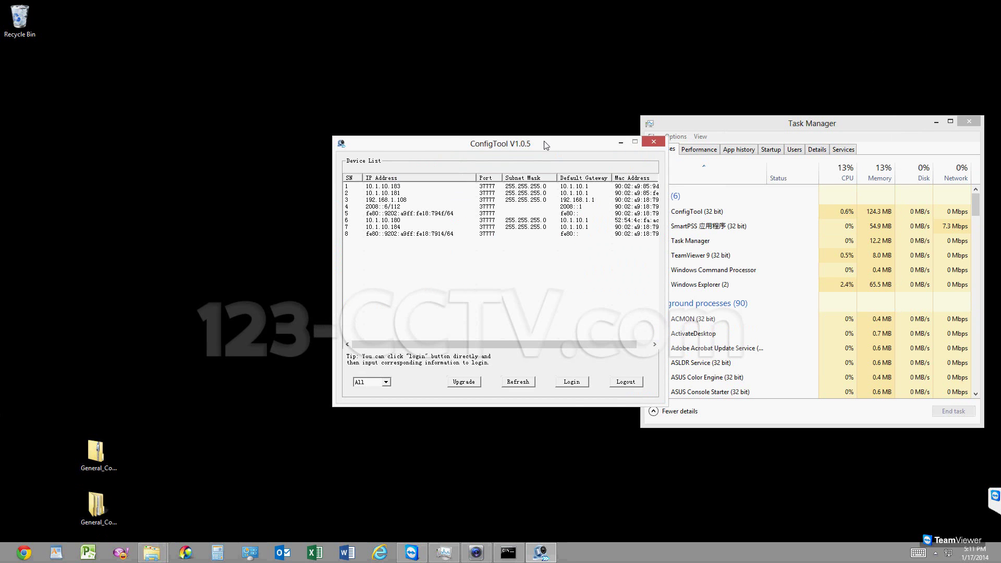
{"action": "left_click_drag", "start_coordinate": [545, 145], "coordinate": [390, 87]}
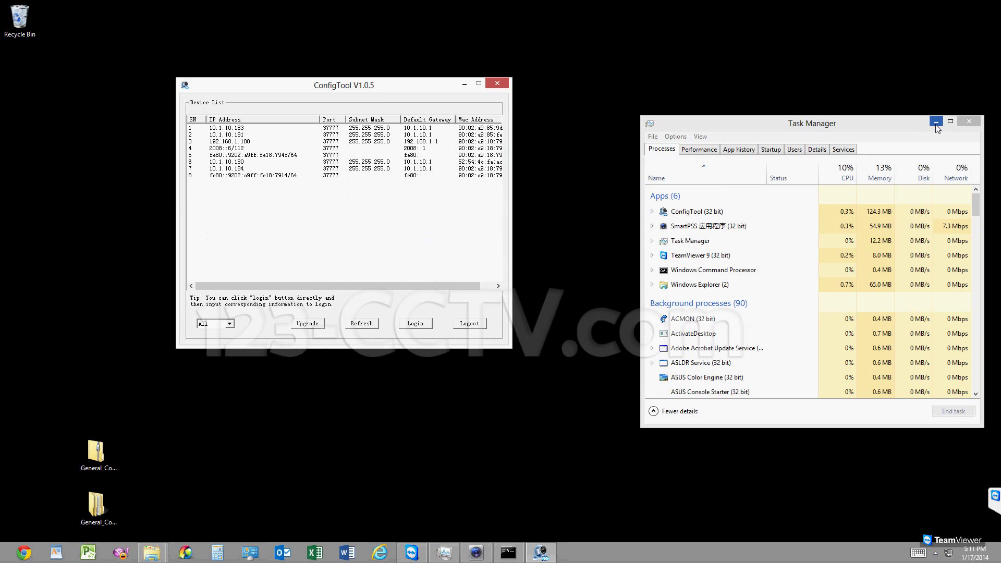
{"action": "left_click", "coordinate": [936, 124]}
Log in to the 192.168.1.108 camera on port 37777 with the default user name.
{"action": "left_click", "coordinate": [229, 142]}
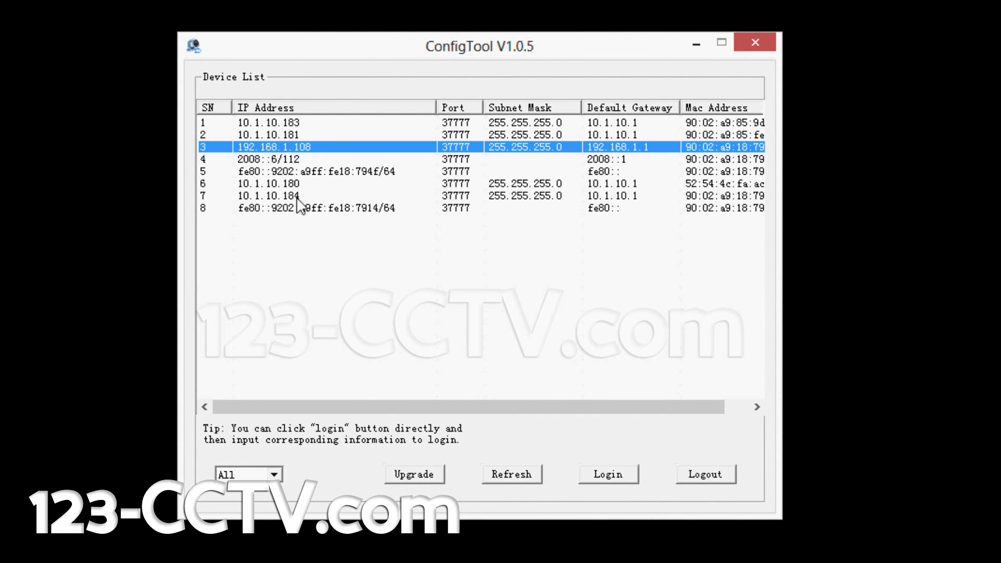
{"action": "double_click", "coordinate": [369, 149]}
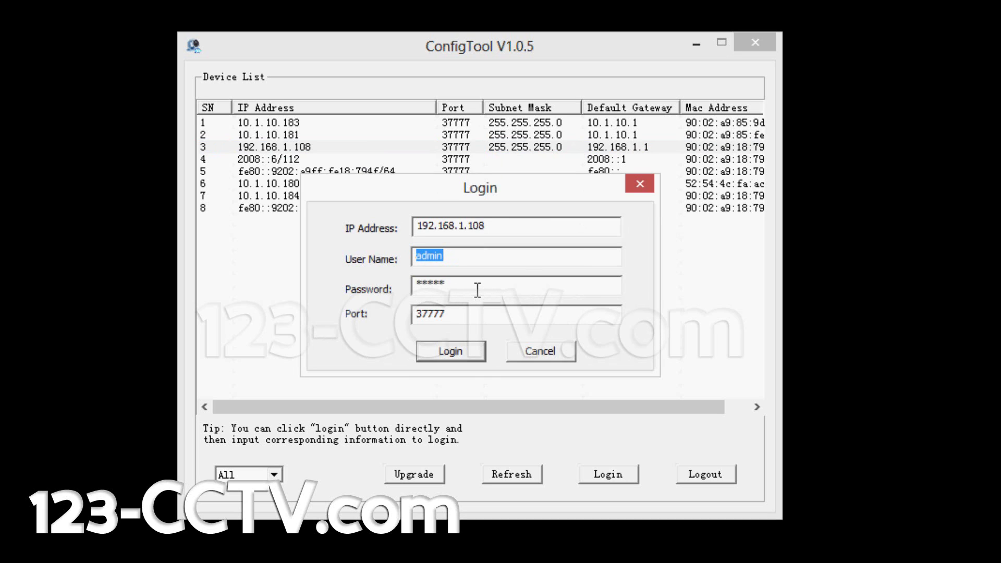
{"action": "left_click", "coordinate": [457, 356]}
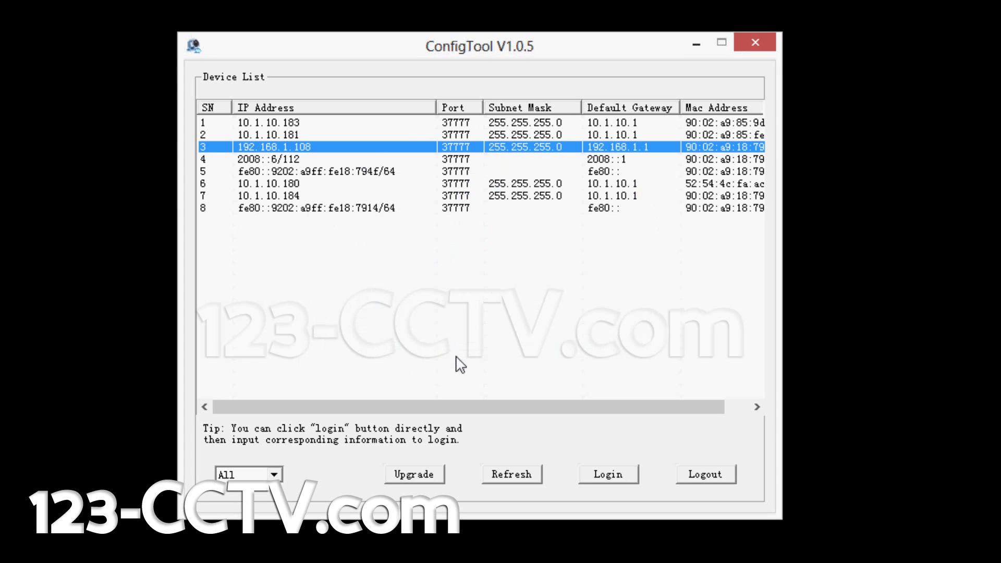
Replace the camera's IP address 192.168.1.108 with 10.1.10.185.
{"action": "double_click", "coordinate": [458, 241]}
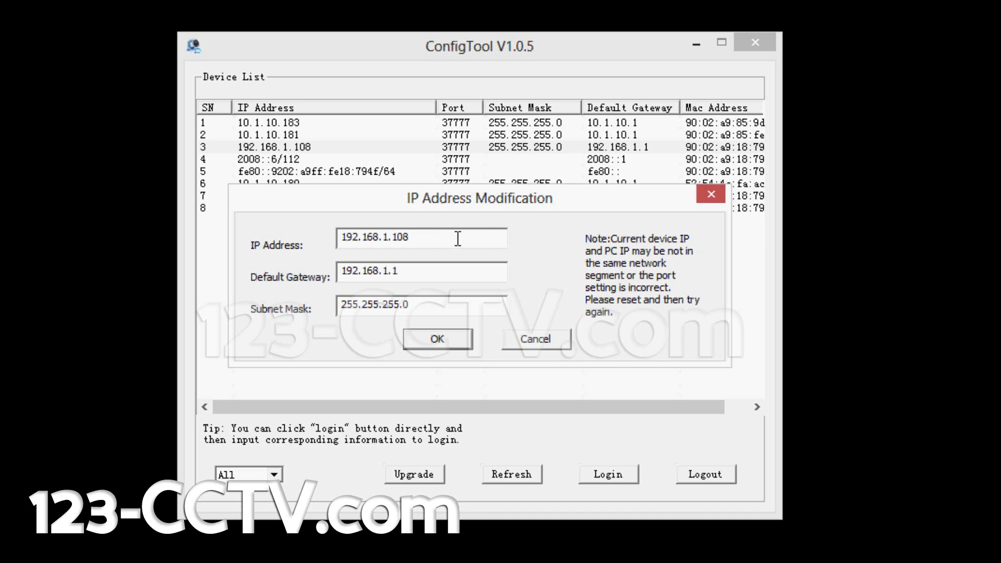
{"action": "left_click_drag", "start_coordinate": [463, 240], "coordinate": [331, 239]}
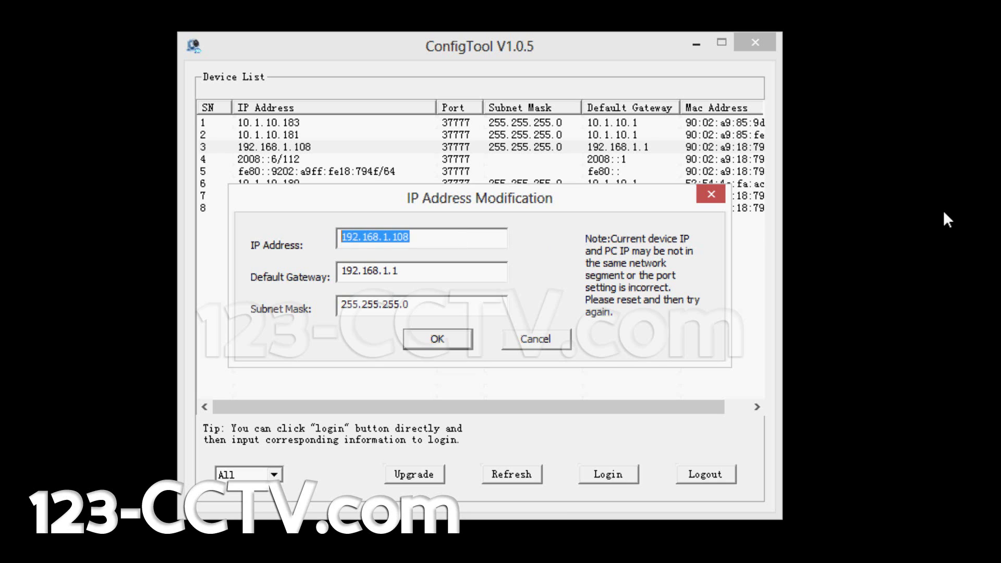
{"action": "left_click", "coordinate": [427, 235]}
{"action": "left_click_drag", "start_coordinate": [430, 235], "coordinate": [331, 236]}
{"action": "left_click", "coordinate": [422, 238]}
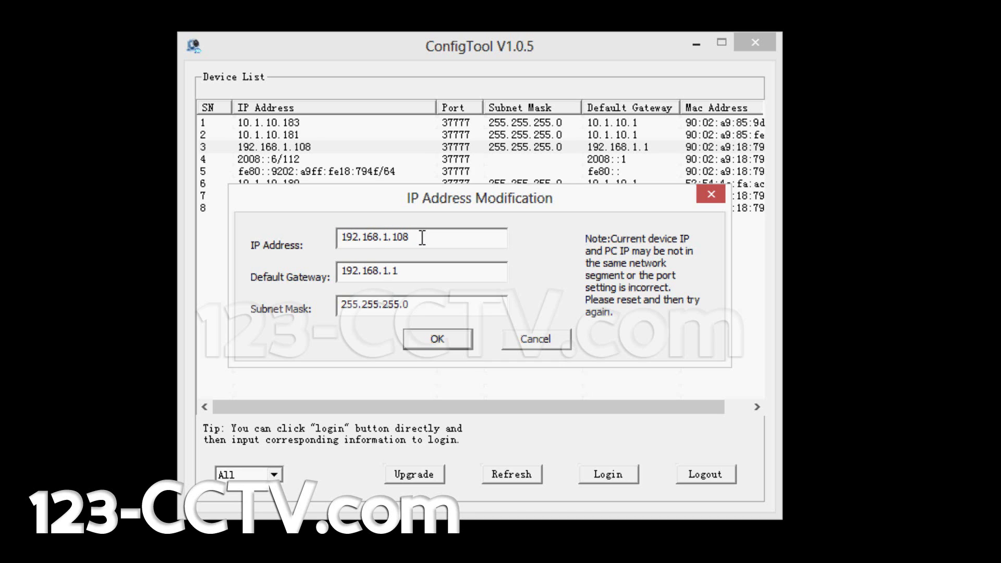
{"action": "key", "text": "BackSpace"}
{"action": "key", "text": "BackSpace"}
{"action": "key", "text": "BackSpace"}
{"action": "key", "text": "BackSpace"}
{"action": "key", "text": "BackSpace"}
{"action": "key", "text": "BackSpace"}
{"action": "key", "text": "BackSpace"}
{"action": "key", "text": "BackSpace"}
{"action": "key", "text": "BackSpace"}
{"action": "key", "text": "BackSpace"}
{"action": "key", "text": "BackSpace"}
{"action": "key", "text": "BackSpace"}
{"action": "key", "text": "BackSpace"}
{"action": "type", "text": "10.10"}
{"action": "key", "text": "BackSpace"}
{"action": "type", "text": "1"}
{"action": "key", "text": "BackSpace"}
{"action": "type", "text": ".10.185"}
Set the gateway to 10.1.10.1, apply the change, and acknowledge the success message.
{"action": "left_click", "coordinate": [409, 272]}
{"action": "left_click_drag", "start_coordinate": [412, 270], "coordinate": [304, 219]}
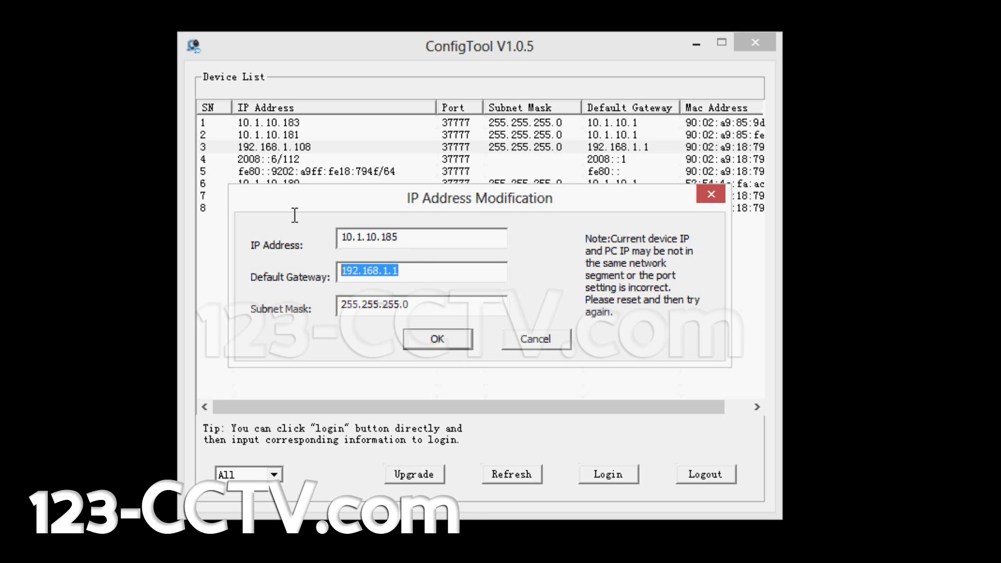
{"action": "type", "text": "10.1.10.1"}
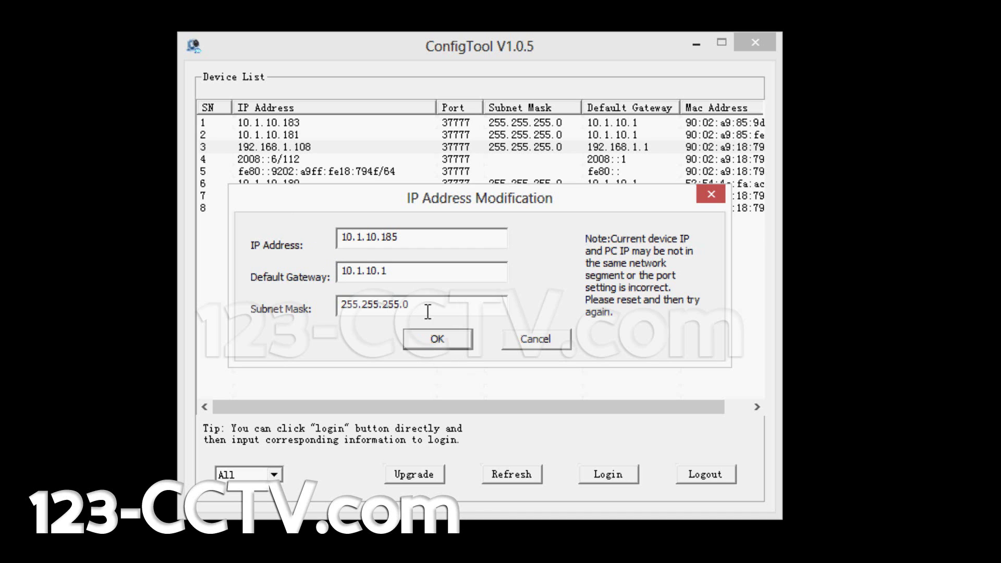
{"action": "left_click", "coordinate": [449, 338]}
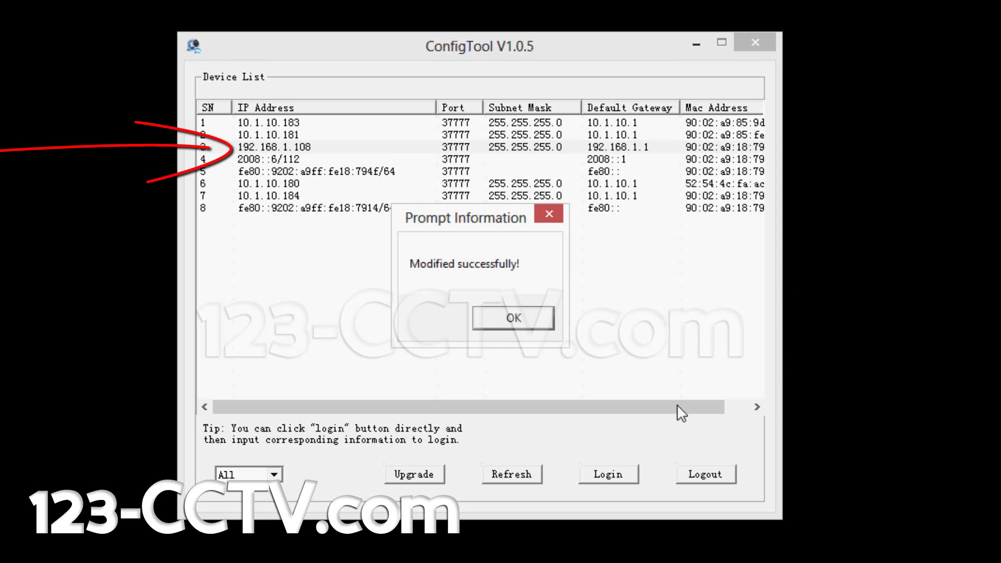
{"action": "left_click", "coordinate": [536, 325]}
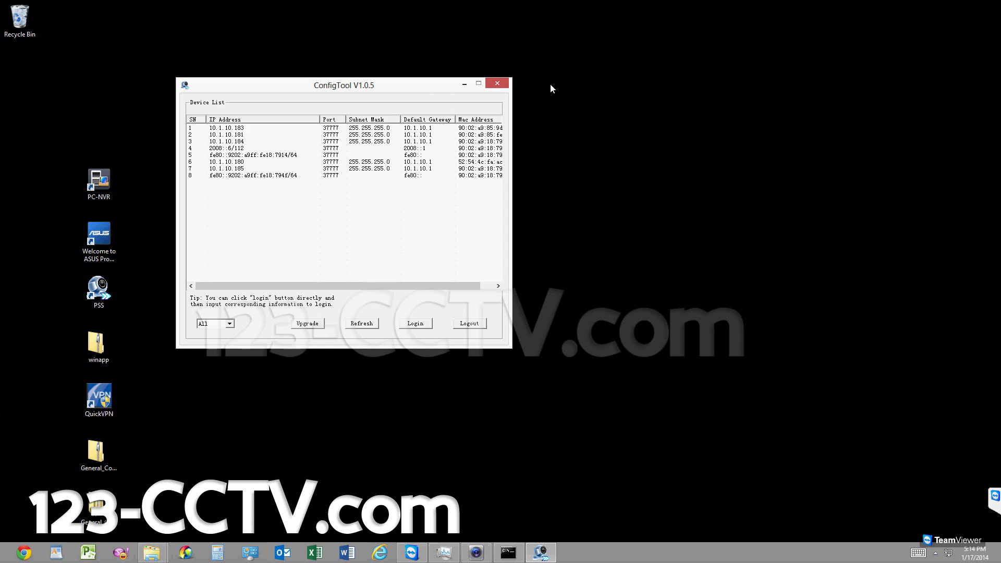
Close ConfigTool once the camera is listed at 10.1.10.185.
{"action": "left_click", "coordinate": [508, 80]}
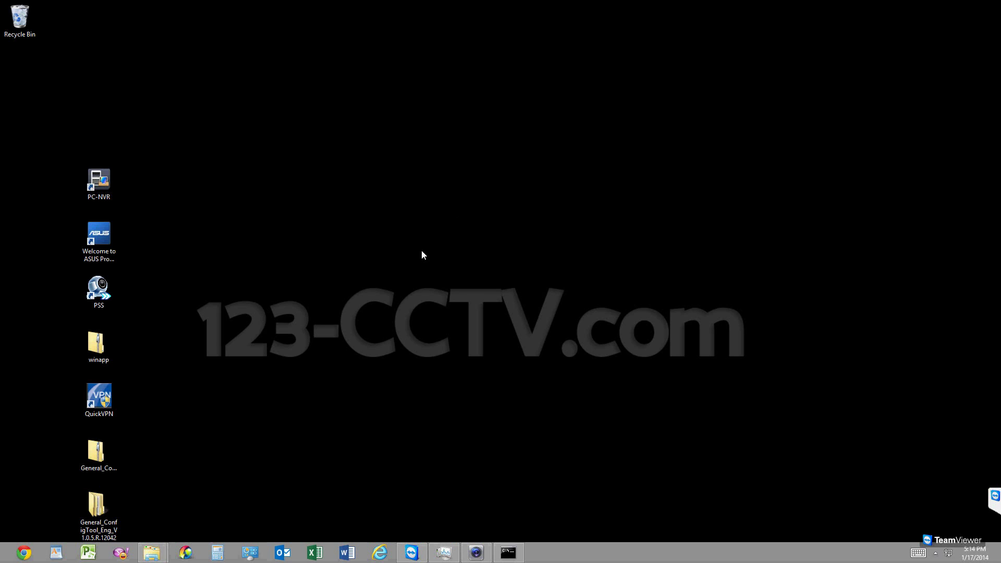
Bring up the already-running PSS V4.06 window from the notification area.
{"action": "double_click", "coordinate": [100, 295]}
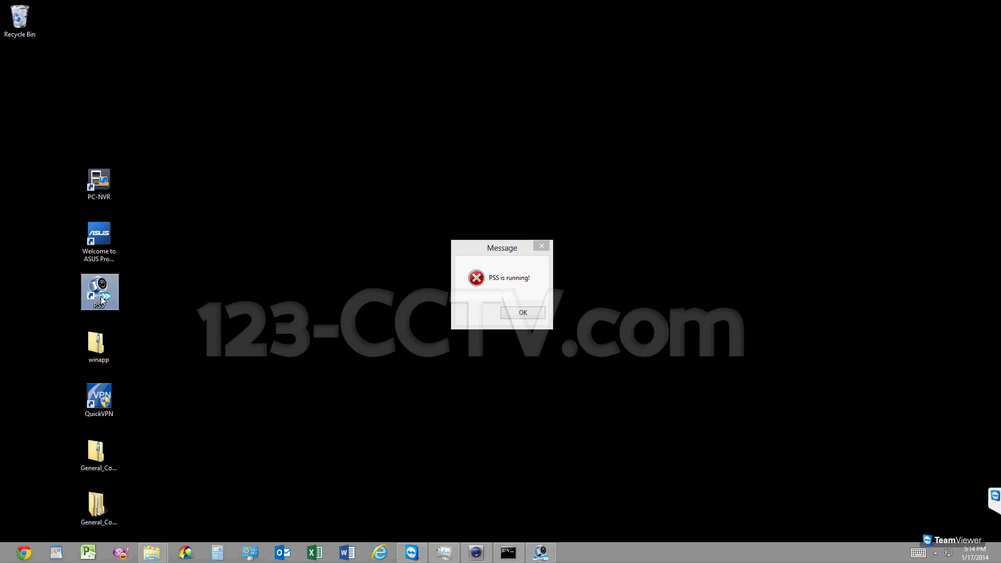
{"action": "left_click", "coordinate": [521, 314]}
{"action": "left_click", "coordinate": [936, 552]}
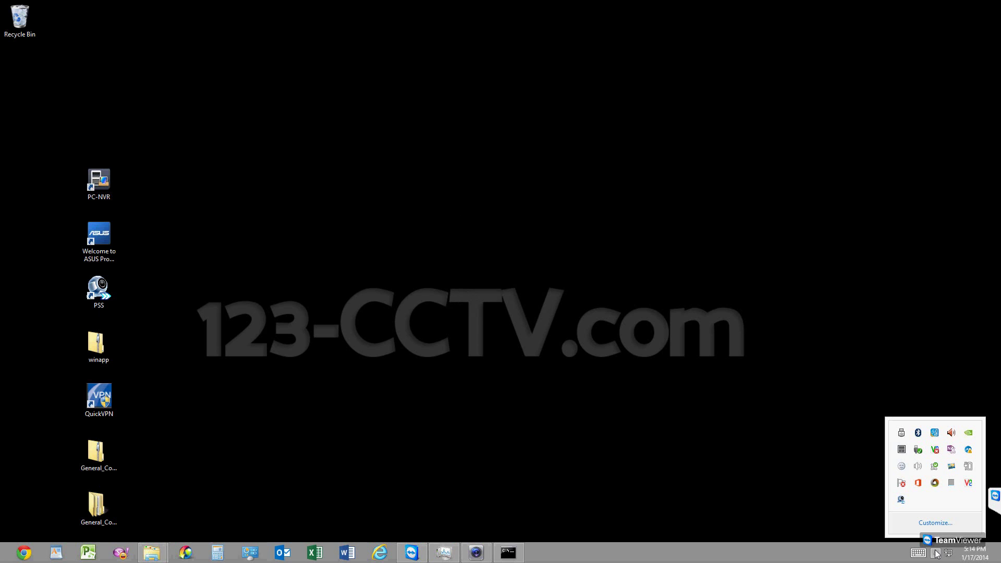
{"action": "double_click", "coordinate": [901, 500]}
Expand the Device List to show the 10.1.10.181 recorder with CAM 1 to CAM 19.
{"action": "left_click", "coordinate": [734, 373]}
{"action": "left_click", "coordinate": [698, 155]}
{"action": "left_click", "coordinate": [942, 21]}
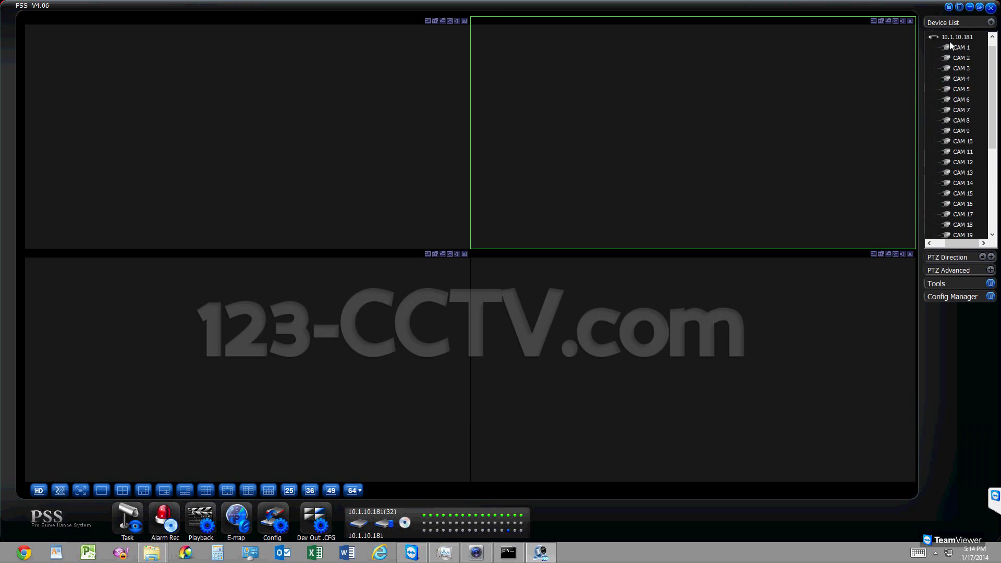
Open Advanced > Device Config for the 10.1.10.181 recorder.
{"action": "right_click", "coordinate": [953, 38]}
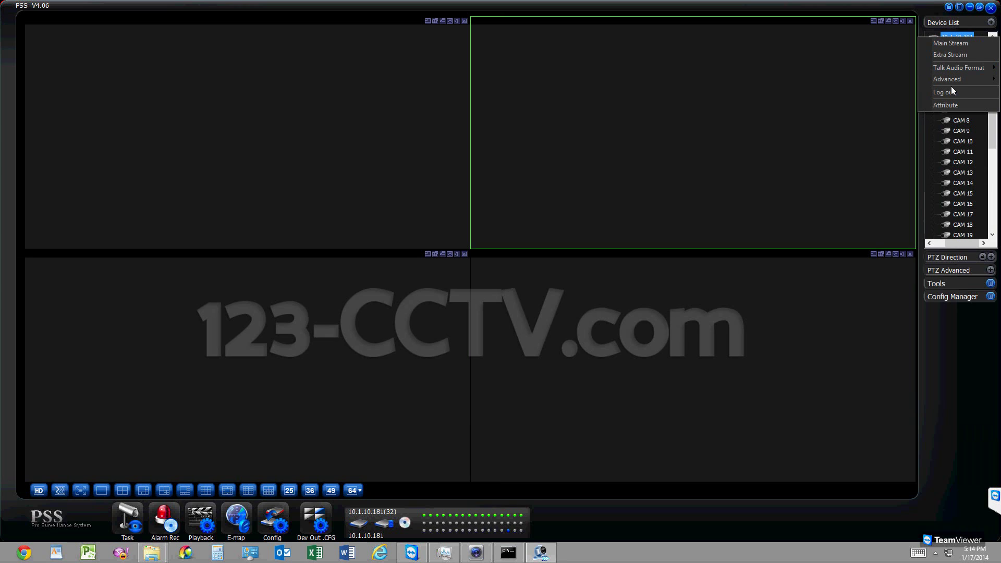
{"action": "mouse_move", "coordinate": [952, 79]}
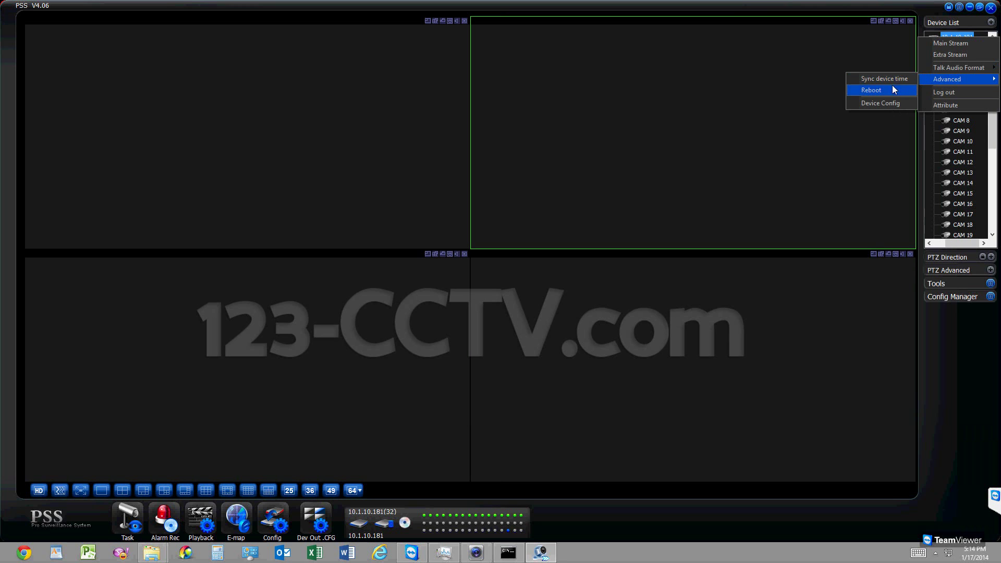
{"action": "left_click", "coordinate": [884, 106]}
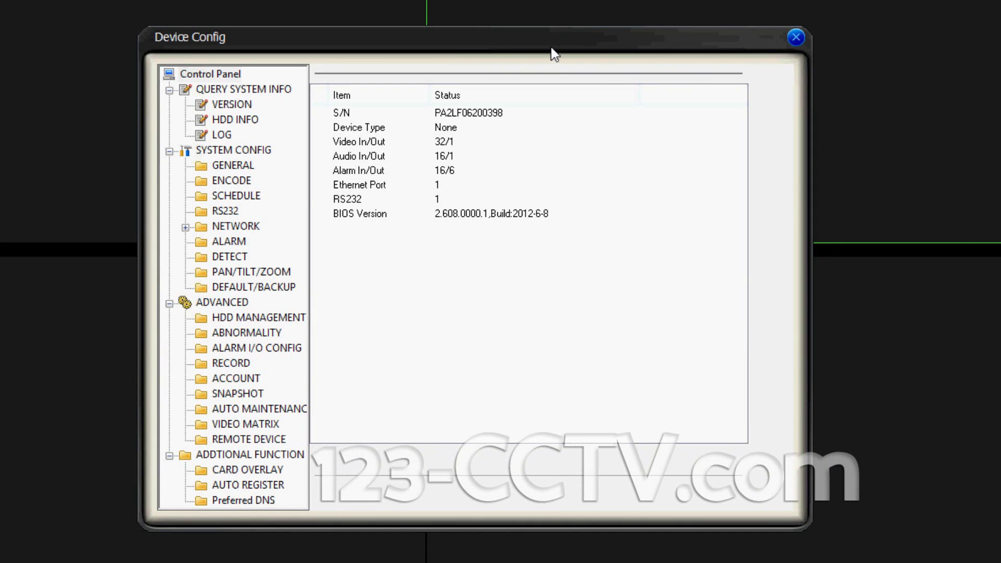
Search Remote Devices and add the Private 10.1.10.185 camera, which connects on channel 18.
{"action": "left_click", "coordinate": [257, 439]}
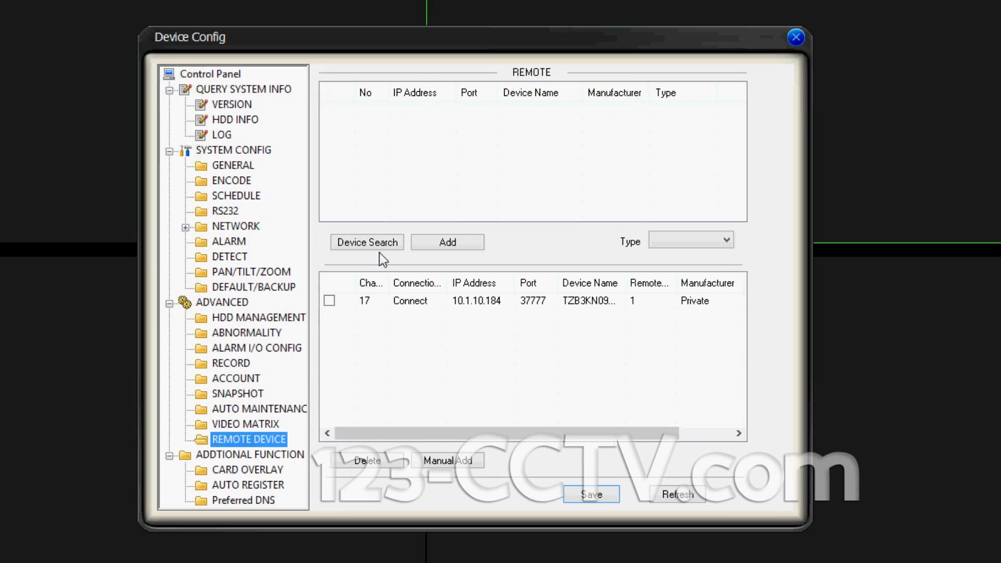
{"action": "left_click", "coordinate": [379, 241]}
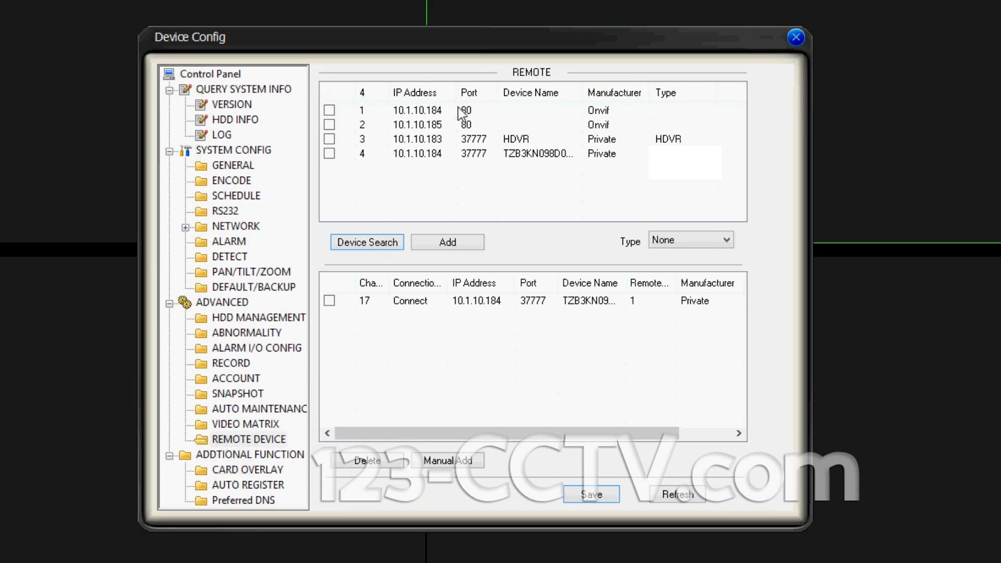
{"action": "left_click", "coordinate": [412, 124]}
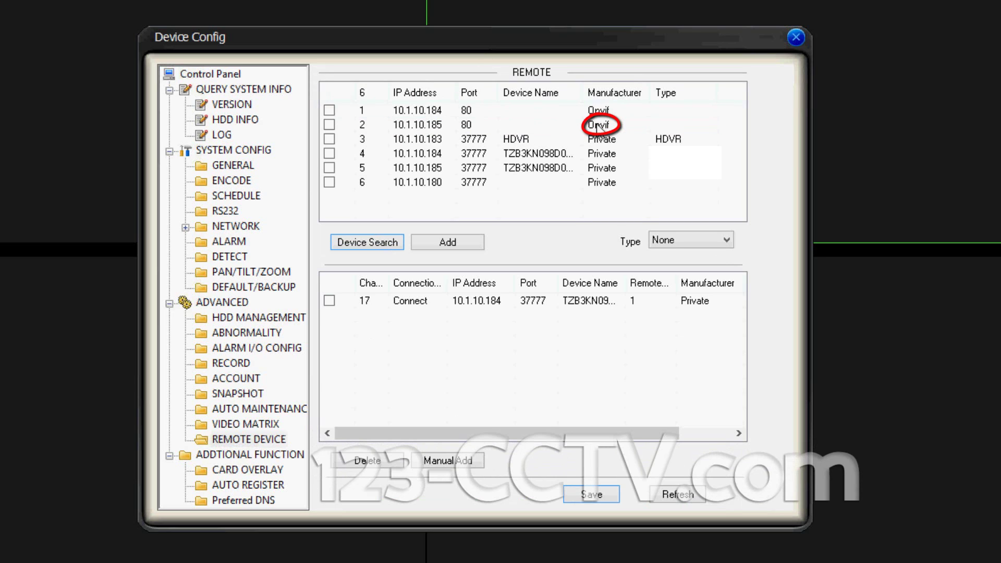
{"action": "left_click", "coordinate": [424, 121]}
{"action": "left_click", "coordinate": [443, 242]}
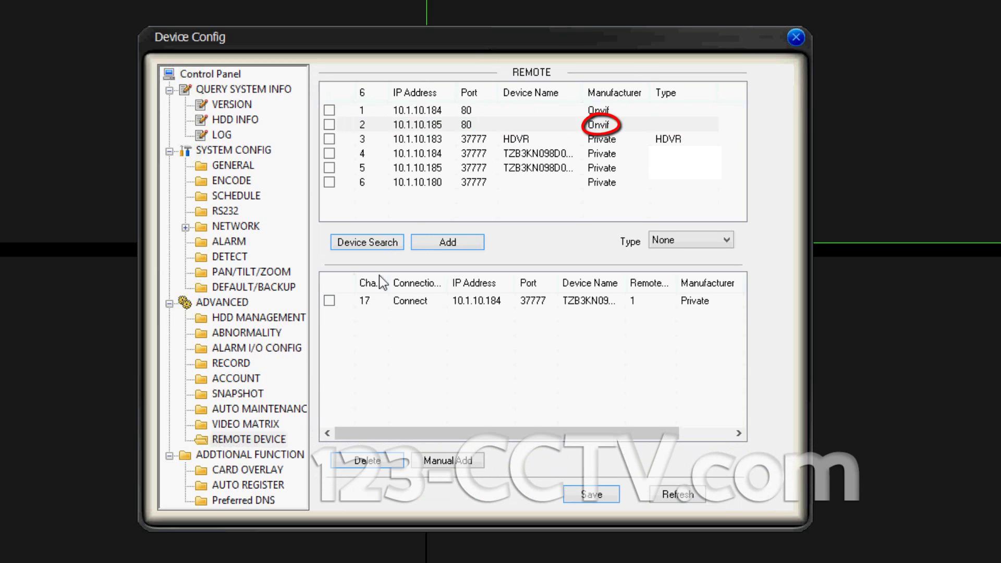
{"action": "left_click", "coordinate": [478, 184]}
{"action": "left_click", "coordinate": [441, 169]}
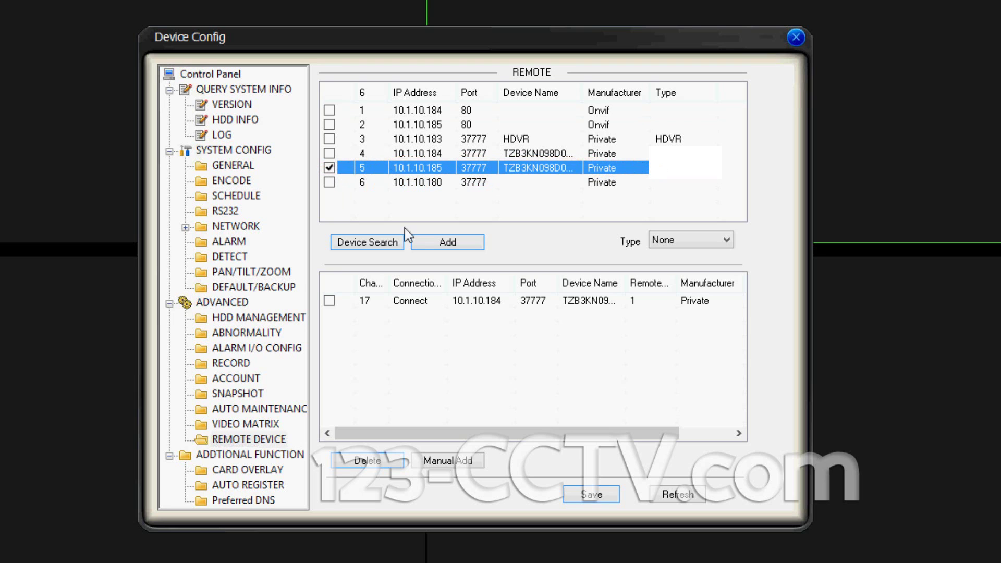
{"action": "left_click", "coordinate": [432, 239]}
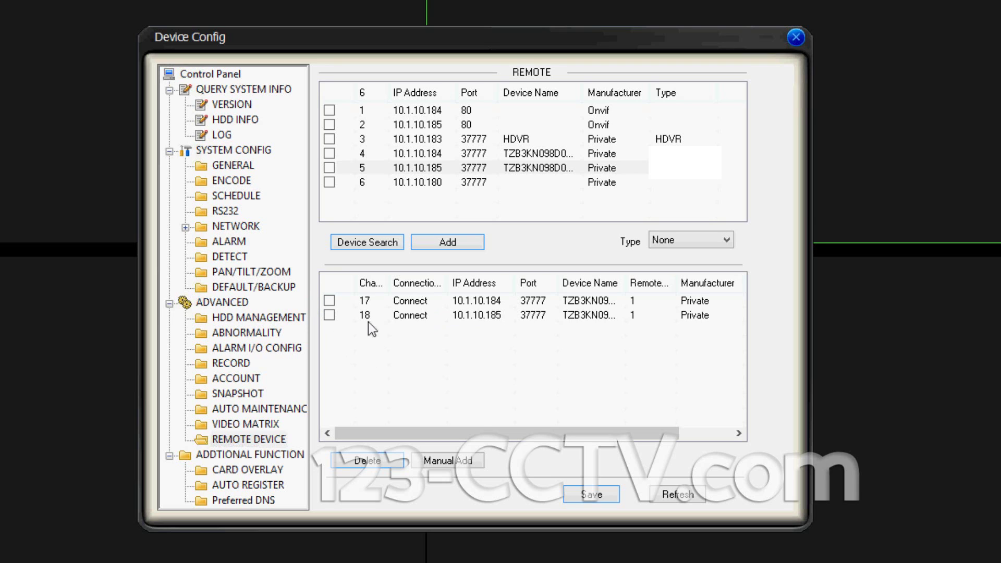
{"action": "left_click", "coordinate": [273, 272]}
Save PTZ type Remote for Channel 18, then close the Device Config window.
{"action": "left_click", "coordinate": [493, 92]}
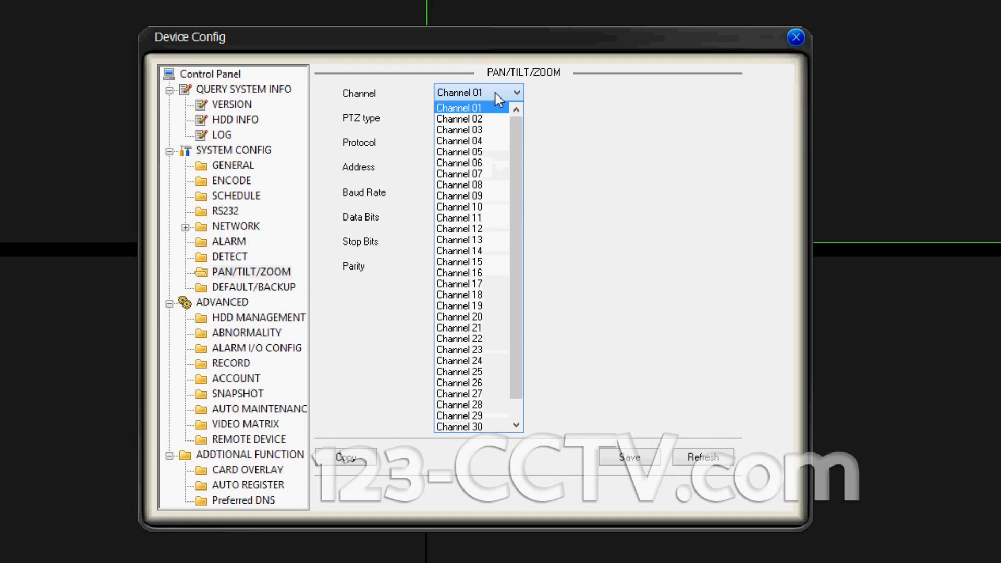
{"action": "left_click", "coordinate": [471, 293]}
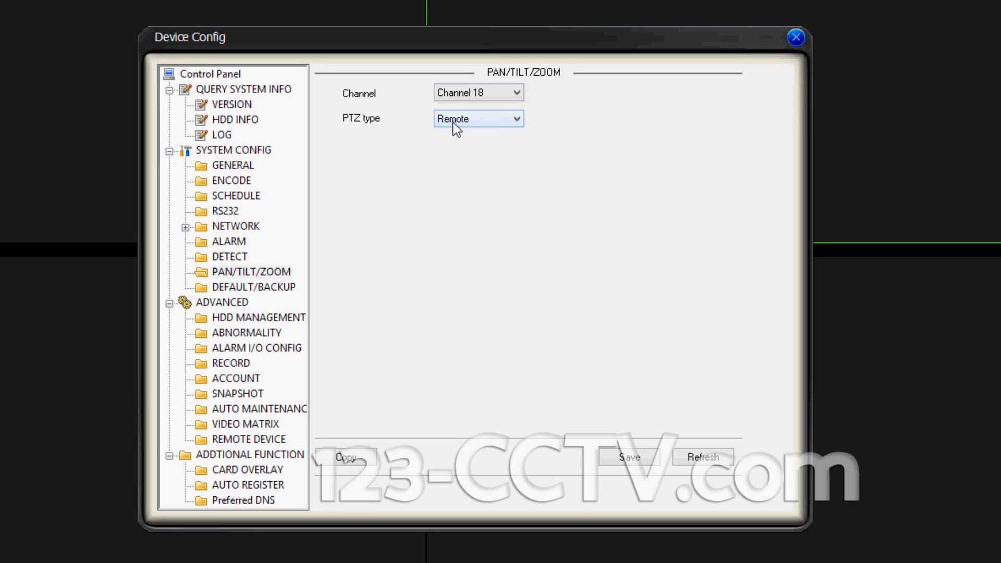
{"action": "left_click", "coordinate": [454, 121]}
{"action": "left_click", "coordinate": [455, 145]}
{"action": "left_click", "coordinate": [640, 455]}
{"action": "left_click", "coordinate": [795, 37]}
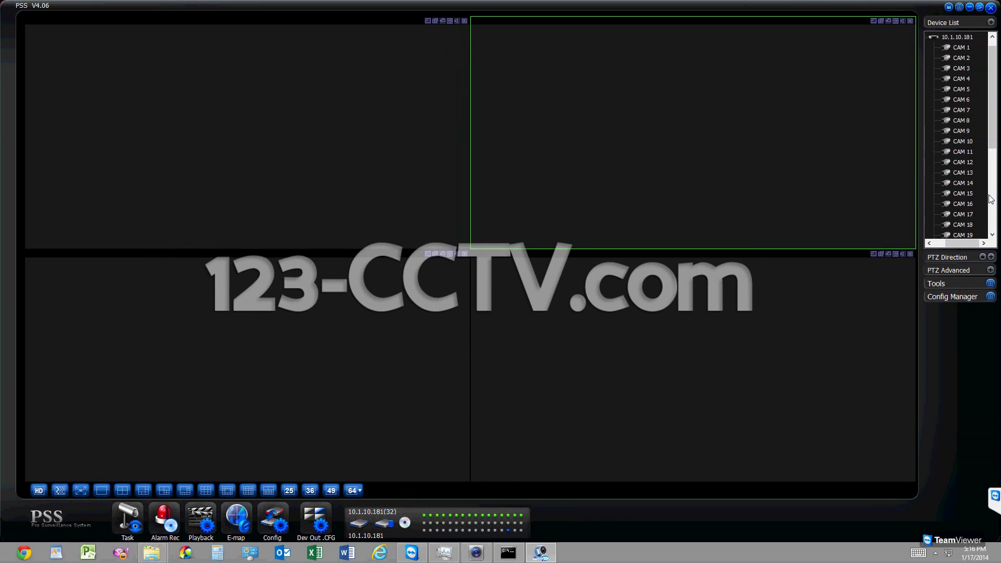
Open CAM 18's live IPDome feed in the top-right pane and select that pane.
{"action": "scroll", "coordinate": [991, 235], "scroll_direction": "down", "scroll_amount": 1}
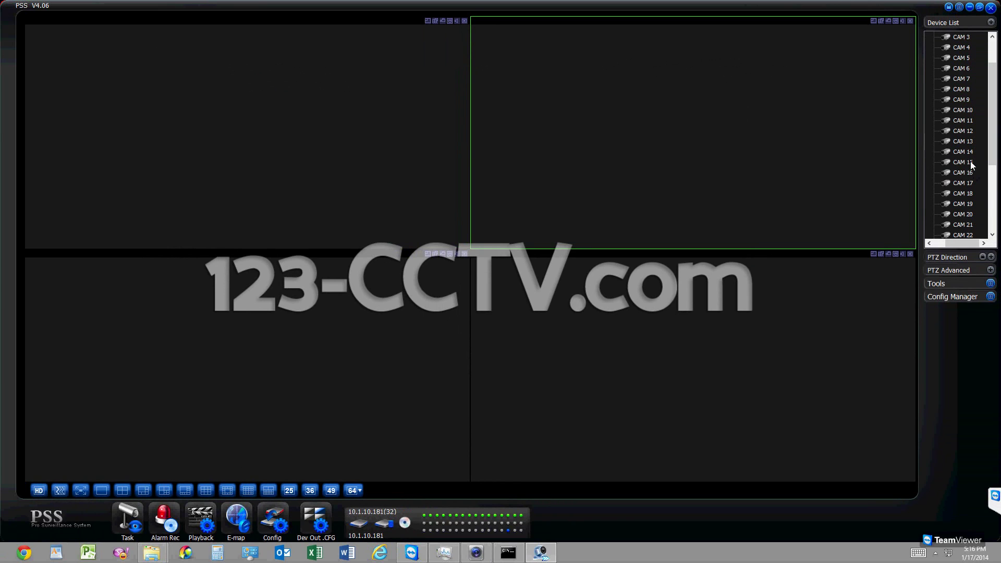
{"action": "double_click", "coordinate": [963, 194]}
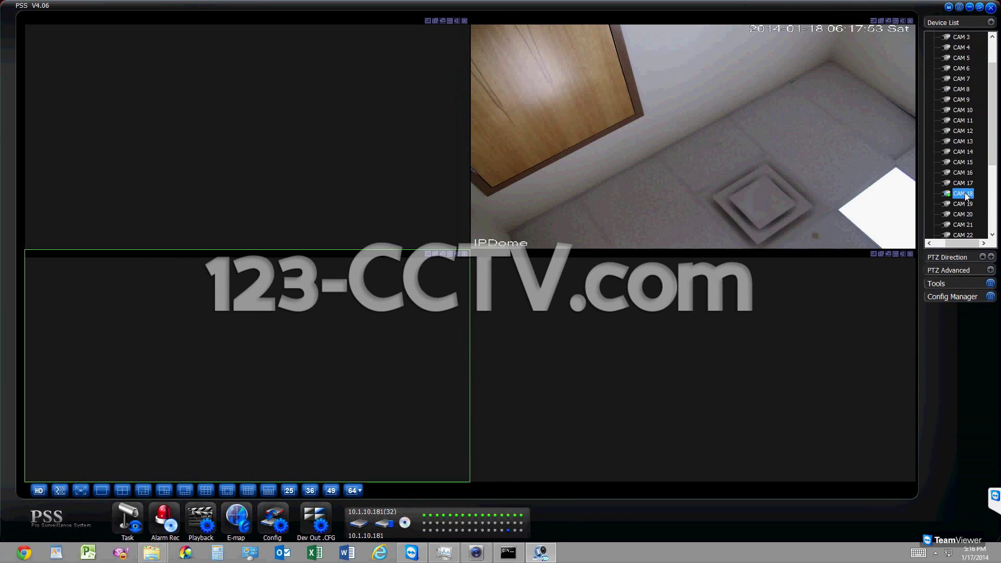
{"action": "left_click", "coordinate": [761, 151]}
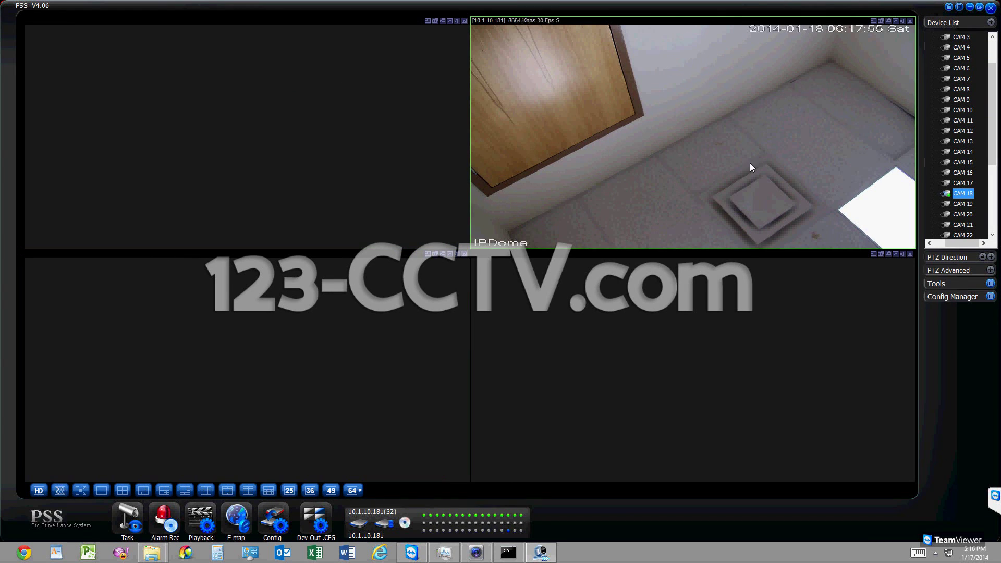
{"action": "left_click", "coordinate": [346, 110]}
{"action": "left_click", "coordinate": [333, 335]}
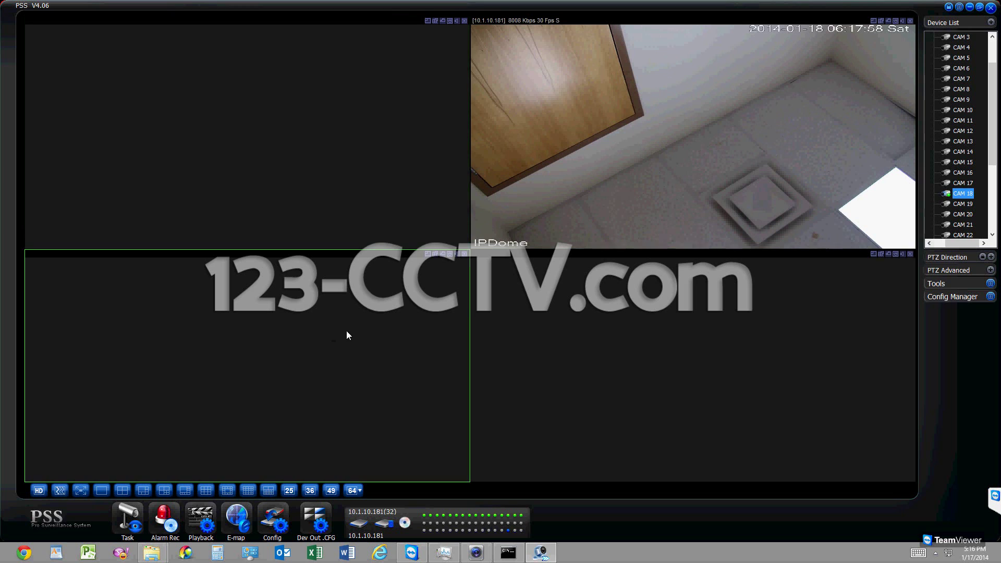
{"action": "left_click", "coordinate": [521, 346]}
{"action": "left_click", "coordinate": [545, 180]}
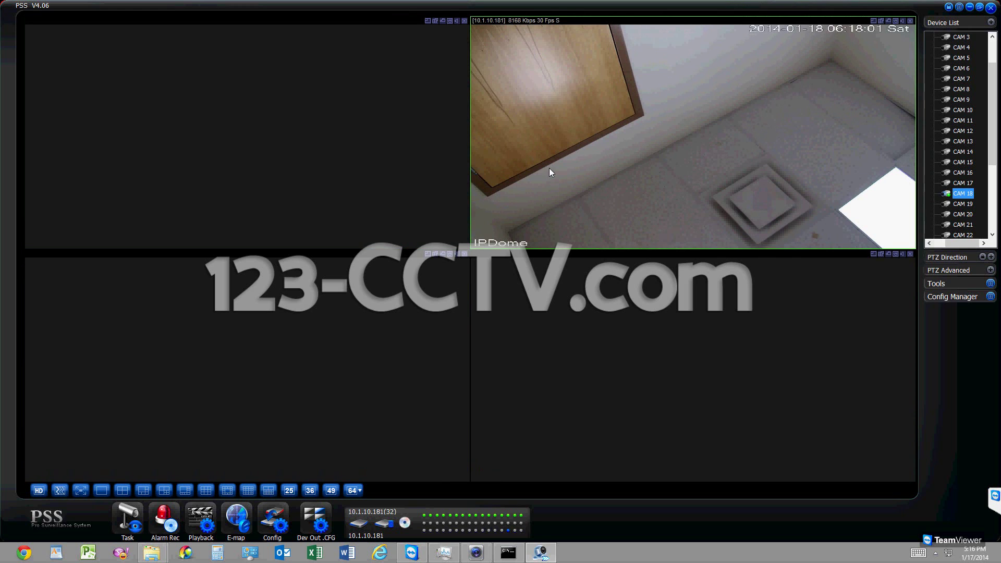
Pan the CAM 18 dome left, zoom in twice with Zoom +, then back out with Zoom −.
{"action": "left_click", "coordinate": [944, 258]}
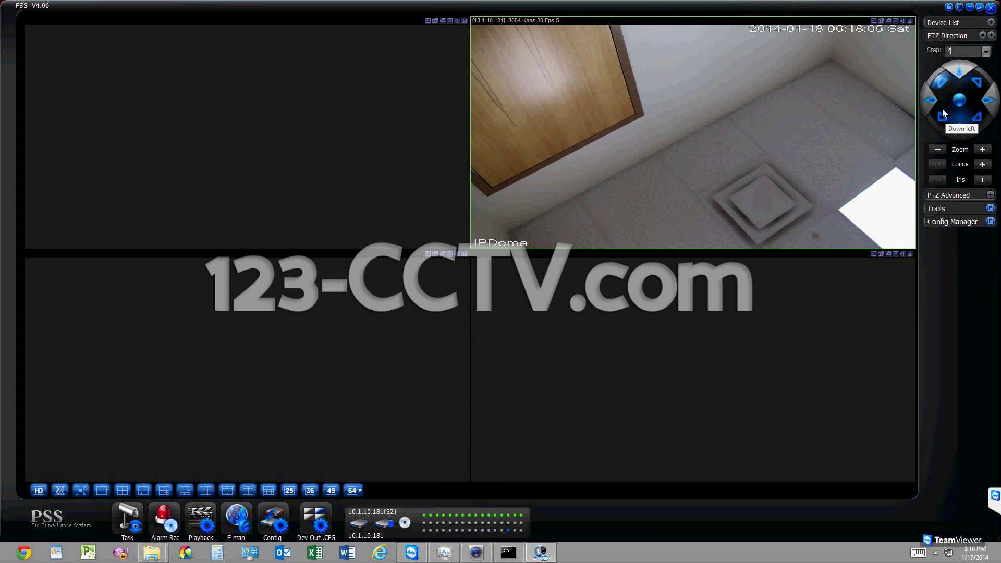
{"action": "left_click", "coordinate": [933, 102]}
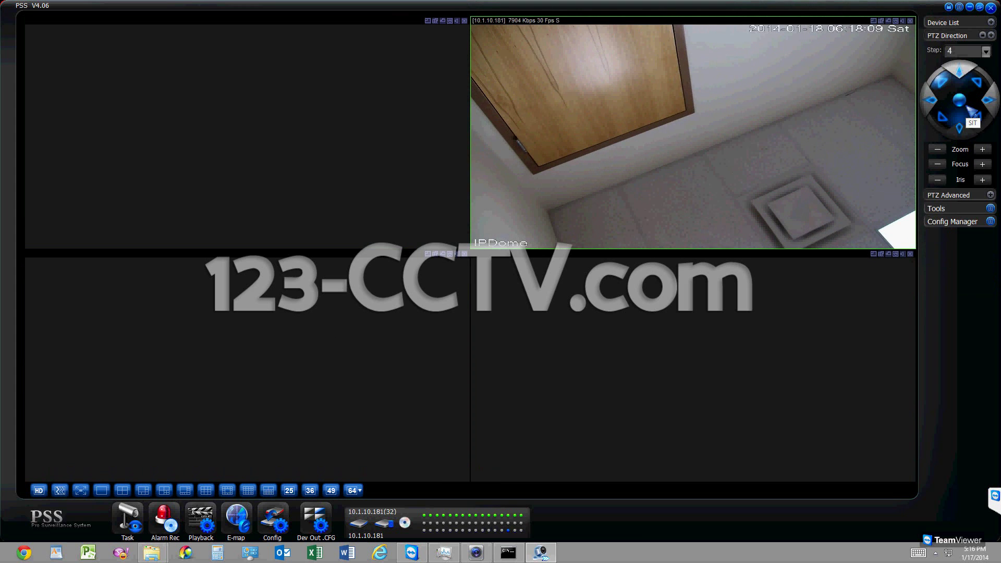
{"action": "left_click", "coordinate": [983, 150]}
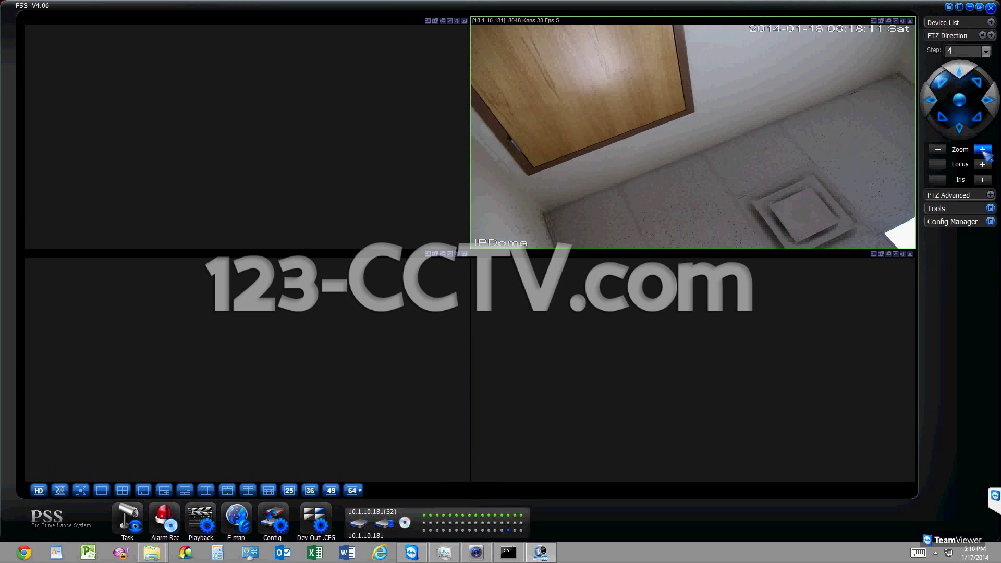
{"action": "left_click", "coordinate": [984, 151]}
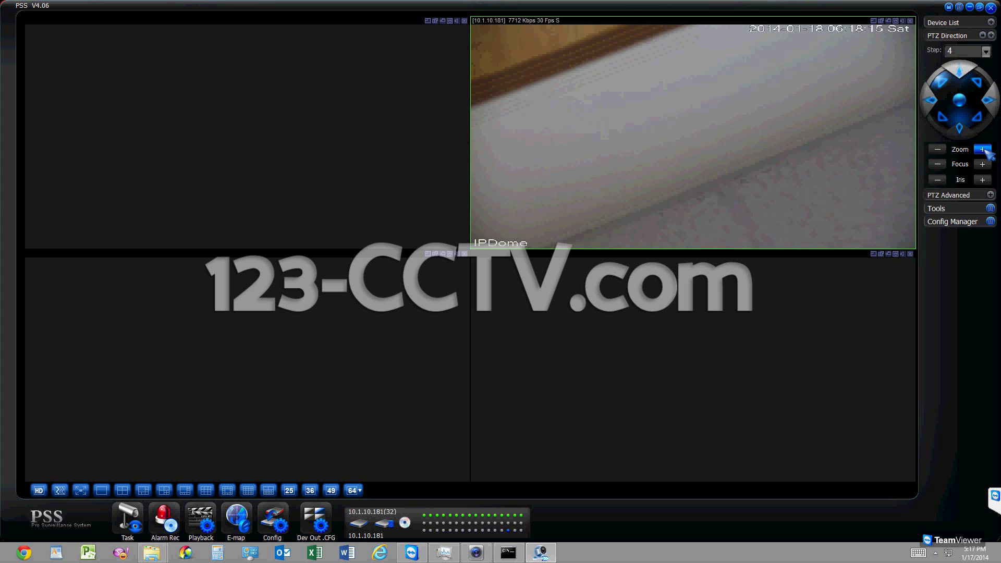
{"action": "left_click", "coordinate": [936, 150]}
{"action": "left_click", "coordinate": [938, 150]}
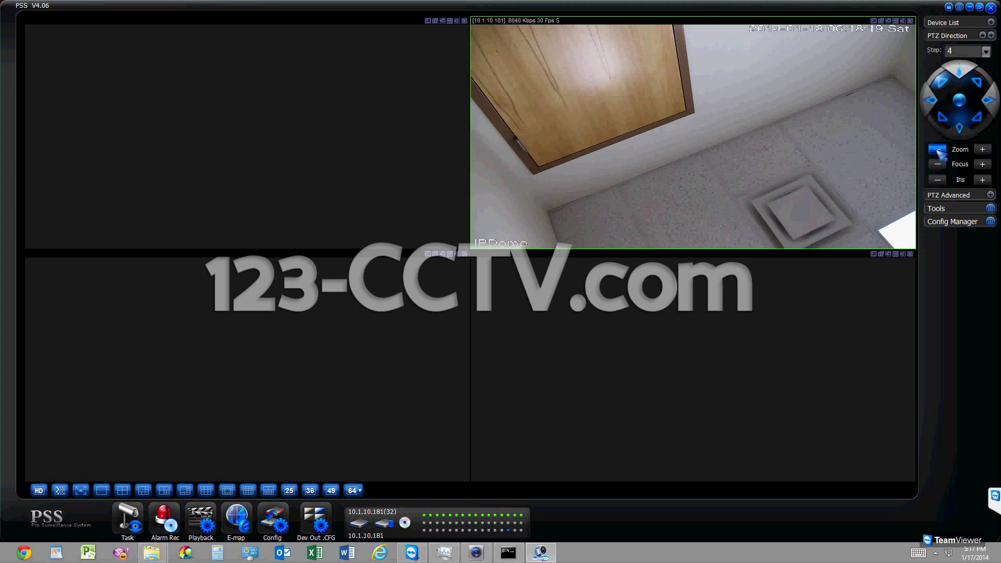
Use 3D targeting to box-zoom CAM 18 onto the ceiling vent, then zoom back out to a wide view.
{"action": "left_click", "coordinate": [960, 101]}
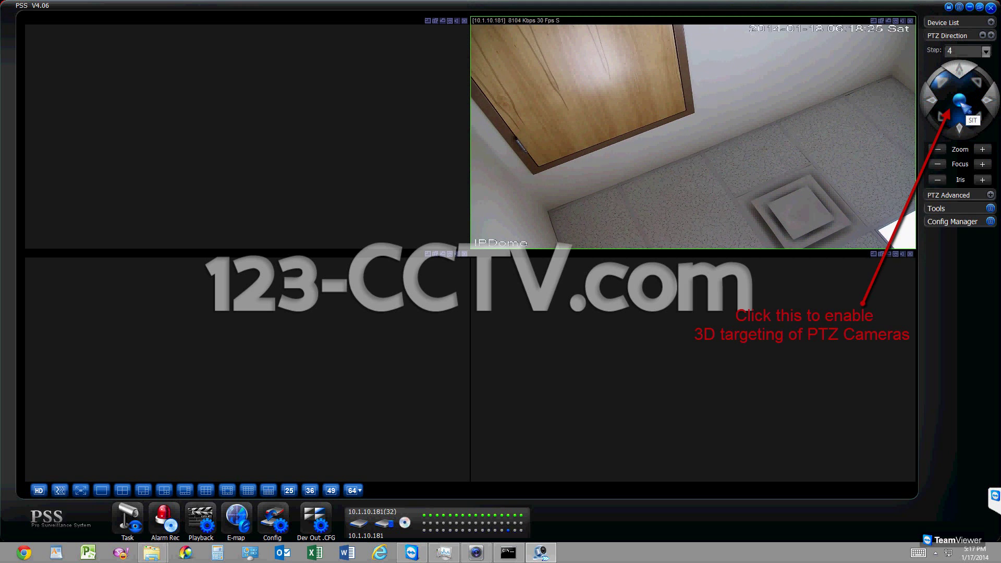
{"action": "left_click_drag", "start_coordinate": [747, 171], "coordinate": [846, 220]}
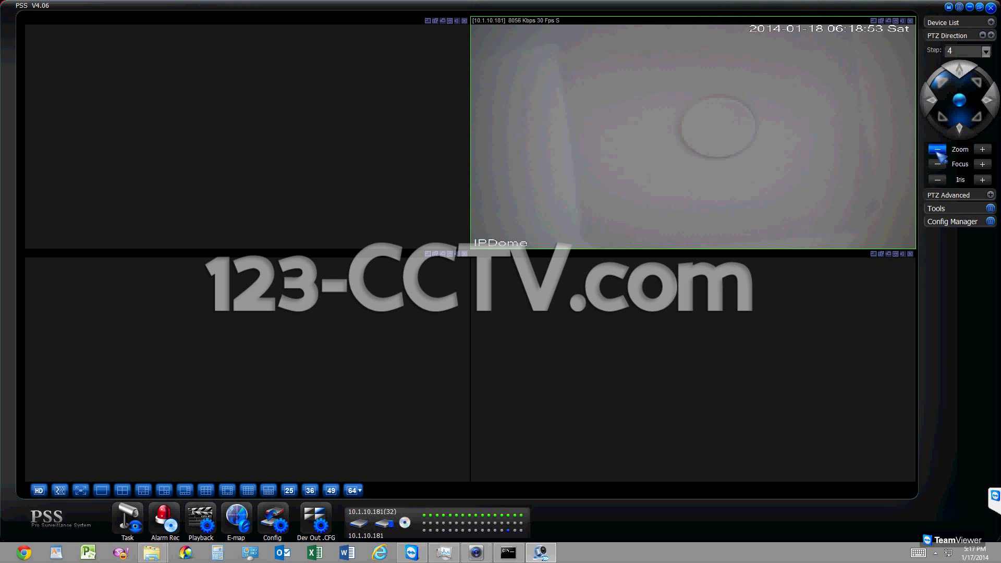
{"action": "left_click", "coordinate": [936, 151]}
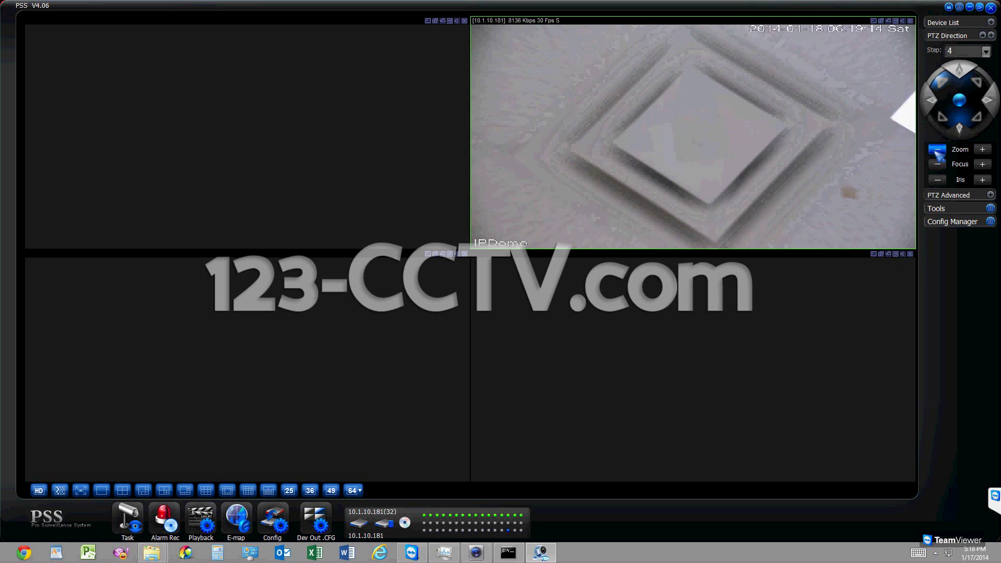
{"action": "left_click_drag", "start_coordinate": [936, 152], "coordinate": [936, 152]}
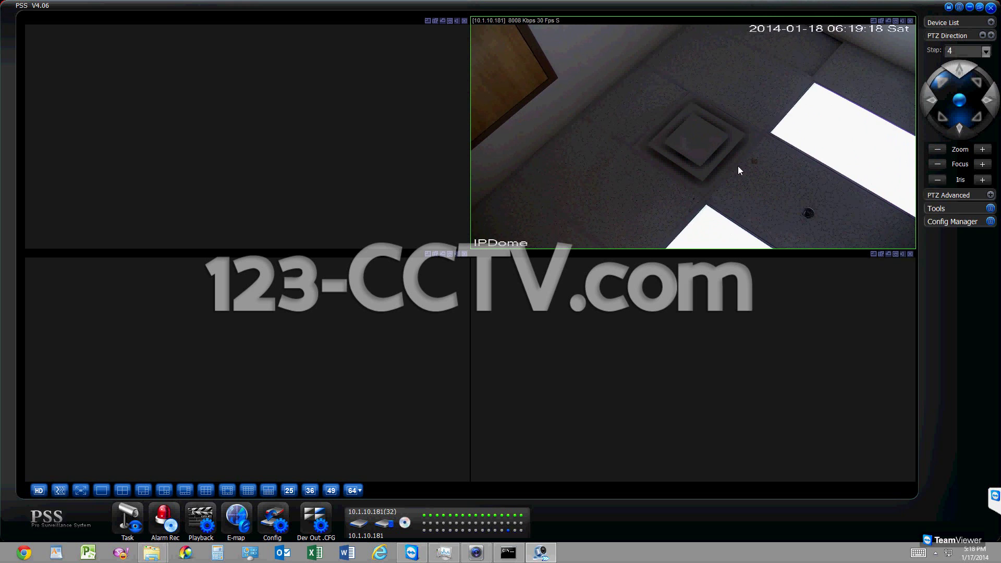